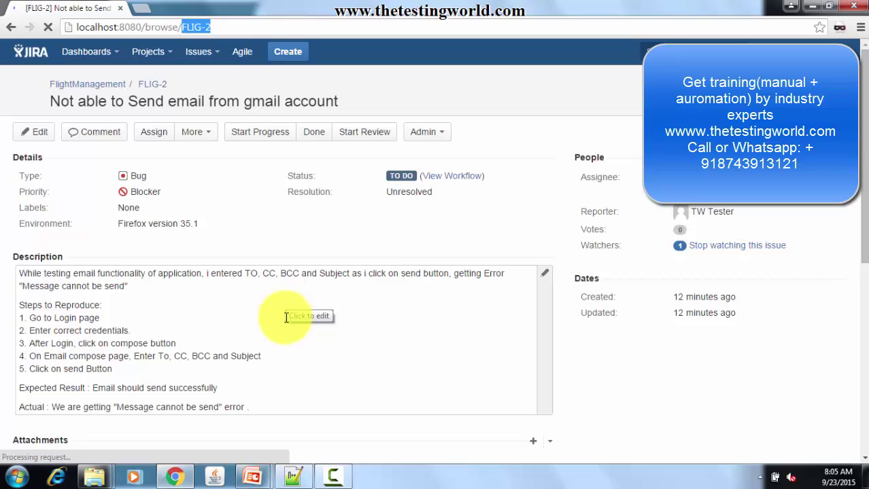
Switch from the FLIG-2 issue to the PowerPoint presentation via its taskbar previews
left_click(245, 469)
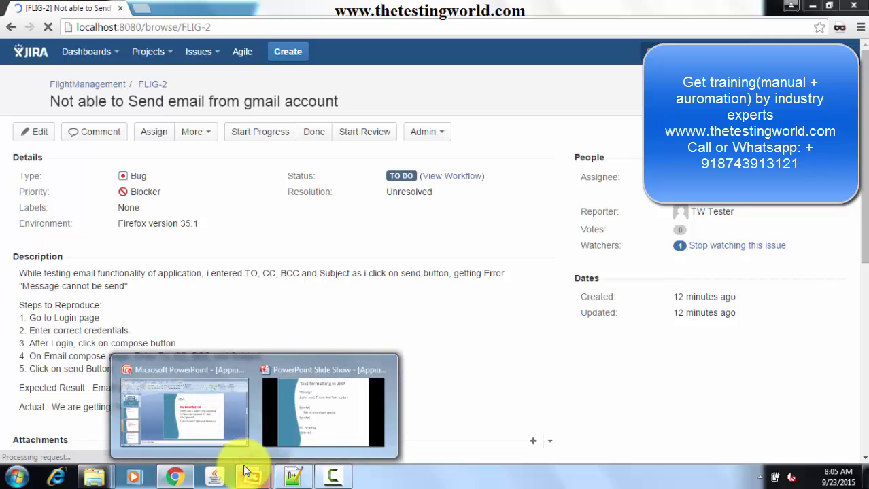
left_click(307, 412)
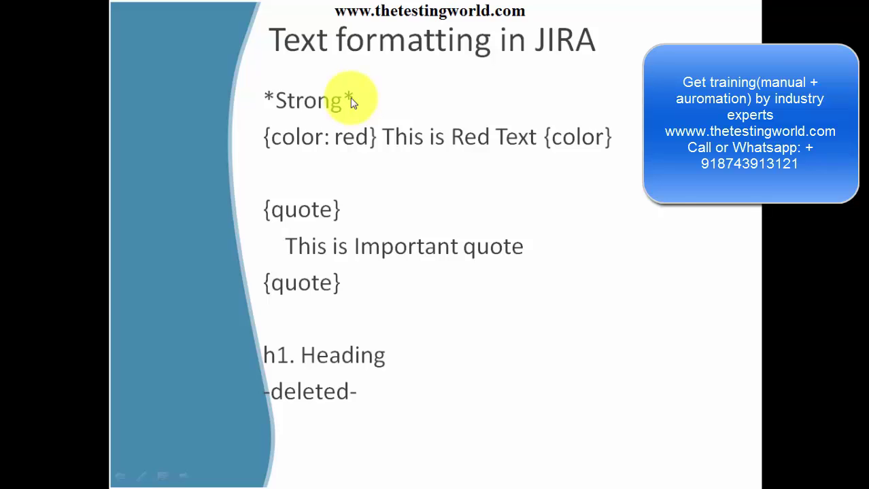
key("alt+Tab")
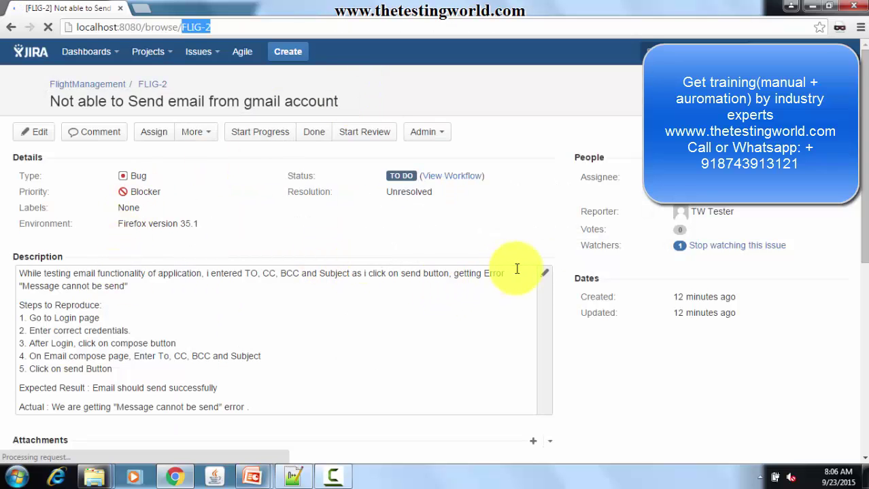
Wrap 'Steps to Reproduce:' in asterisks as *Steps to Reproduce:* and save the description
left_click(544, 273)
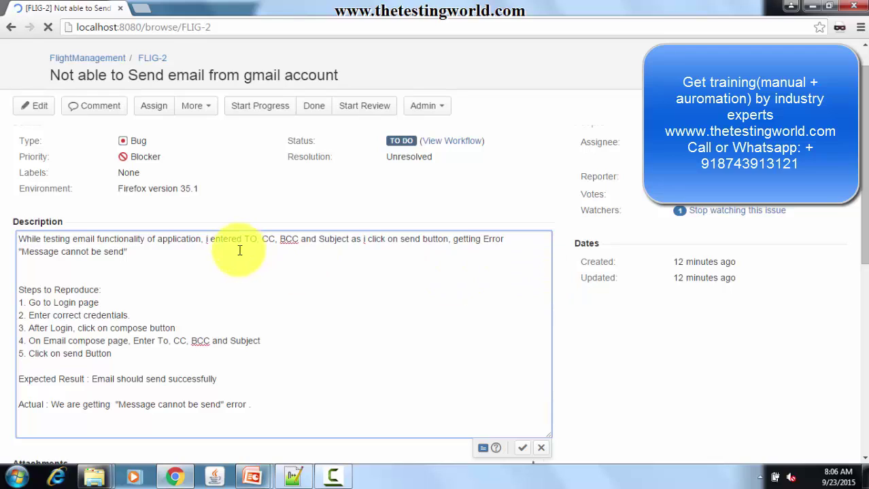
triple_click(10, 290)
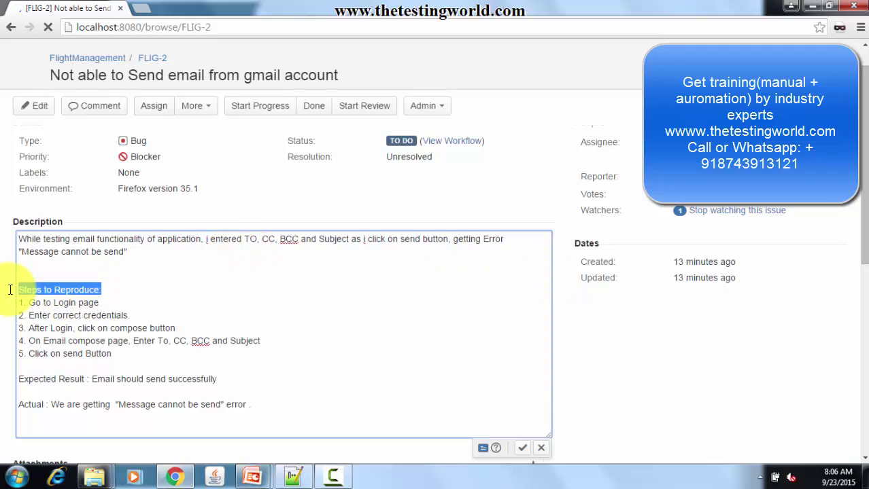
left_click(10, 289)
type("*")
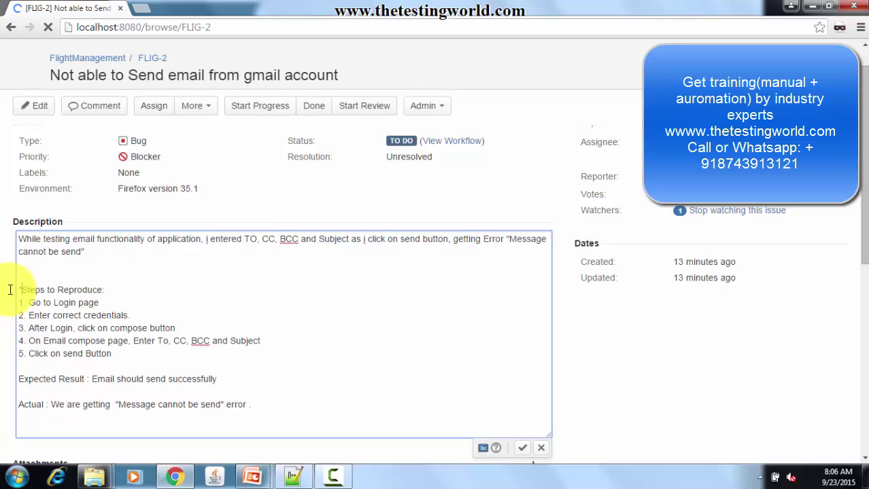
left_click(138, 290)
type("*")
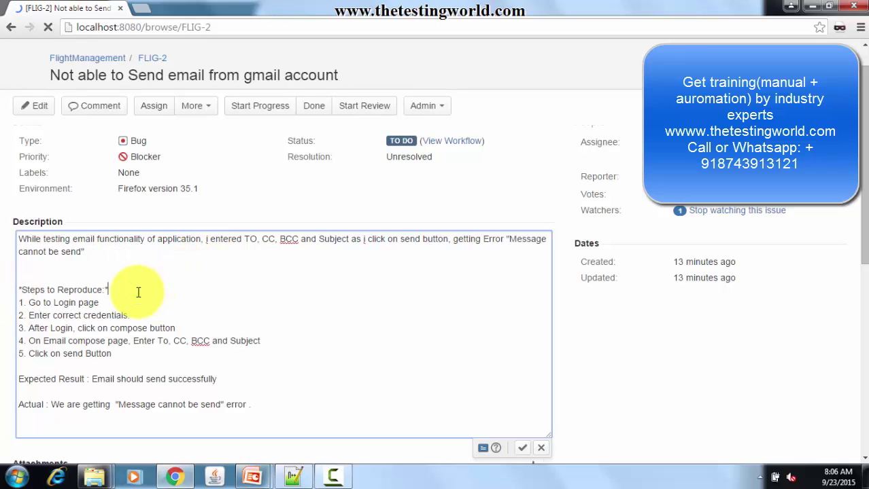
left_click(522, 450)
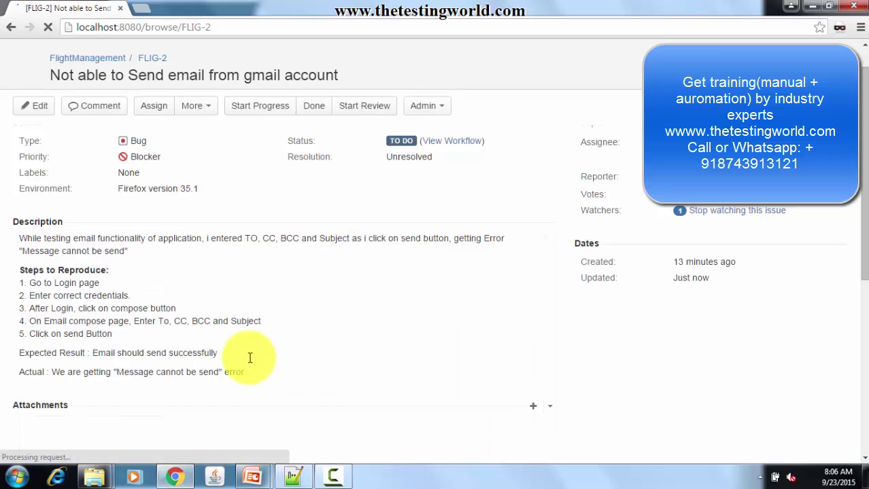
left_click_drag(118, 268, 18, 267)
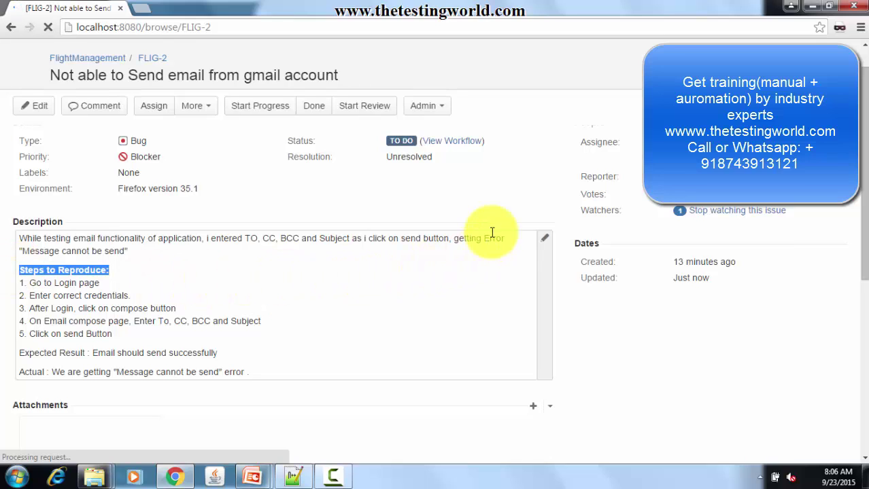
Wrap 'Email should send successfully' in {color:red}…{color} markup and save the description
left_click(544, 238)
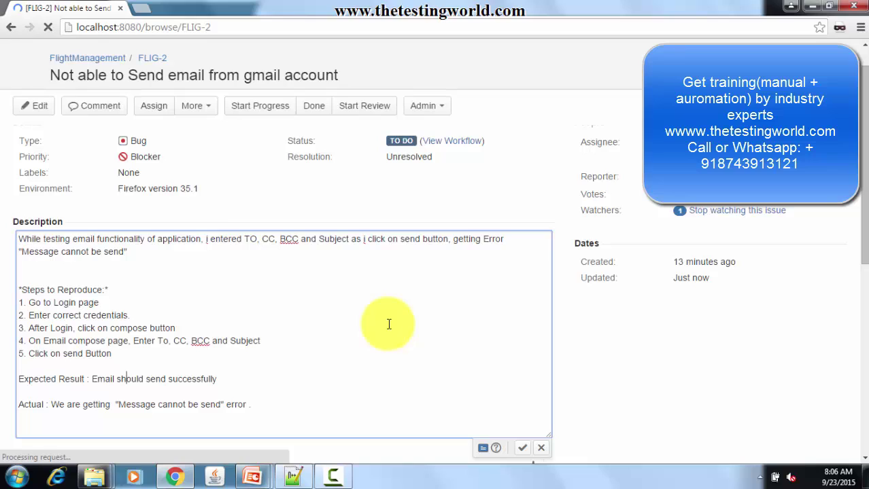
key("Left")
type("{color")
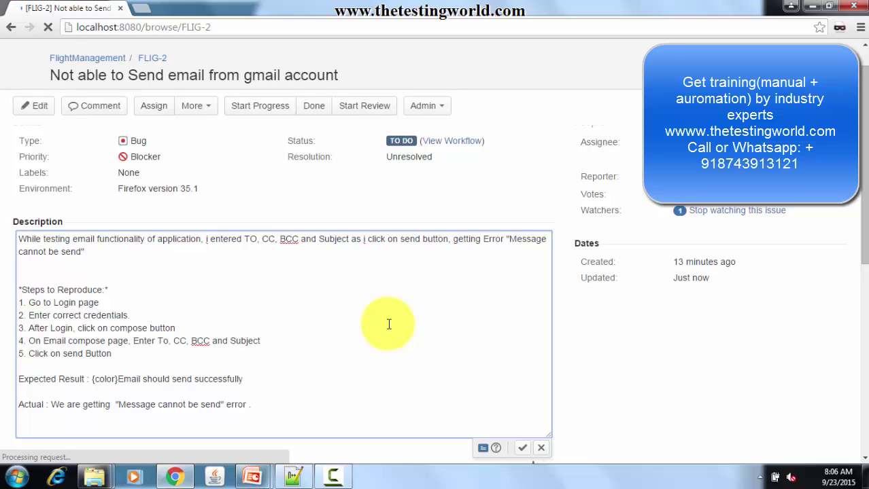
type(" : red")
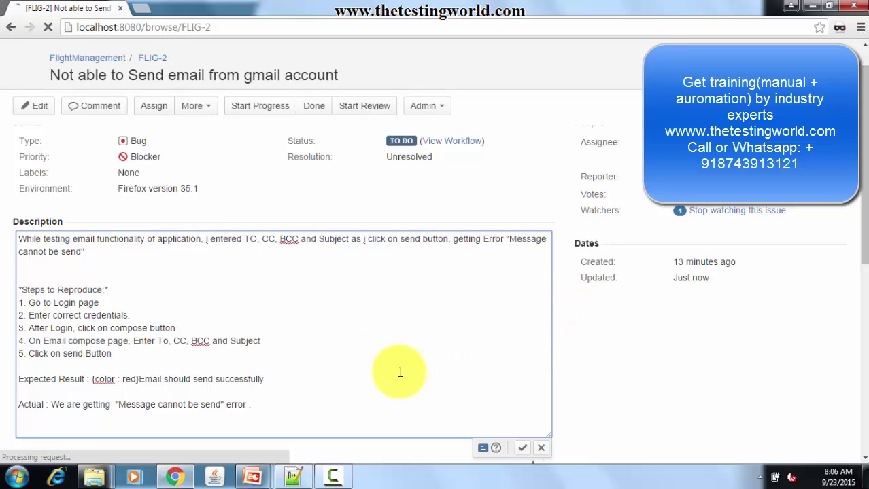
left_click(395, 373)
type("{{color")
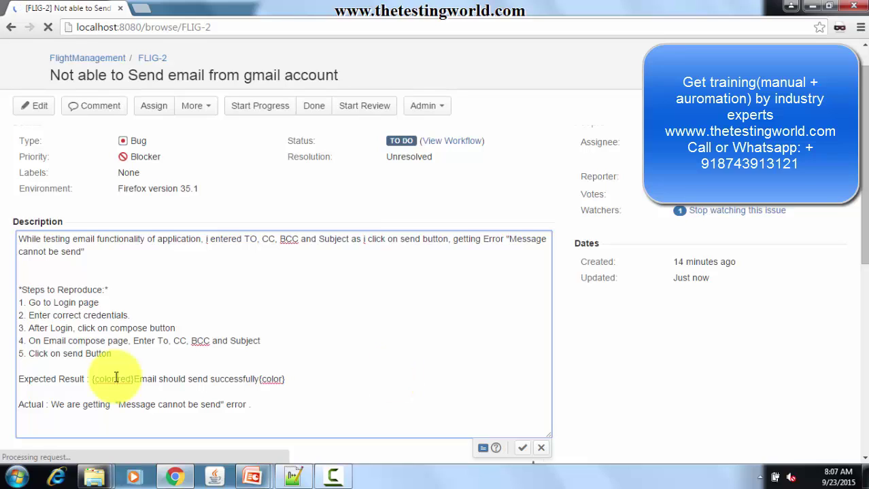
left_click(527, 450)
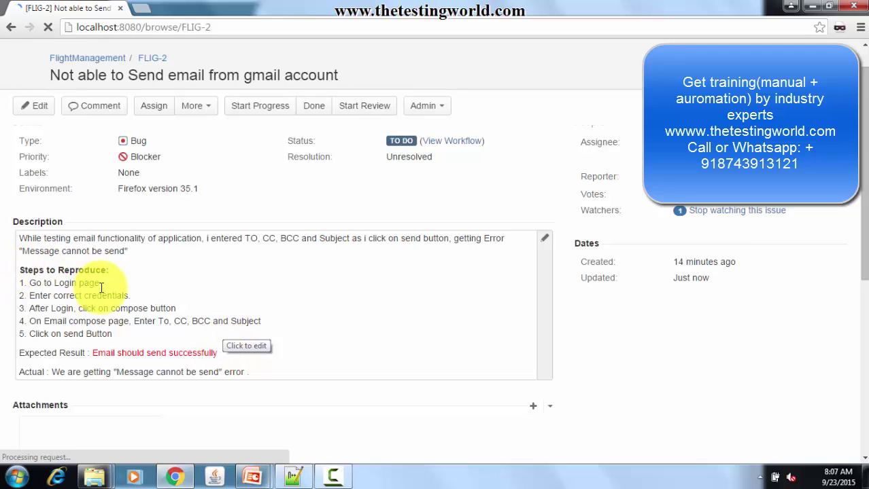
Insert an opening {quote} tag on a new line above 'Message cannot be send'
left_click_drag(39, 269, 108, 269)
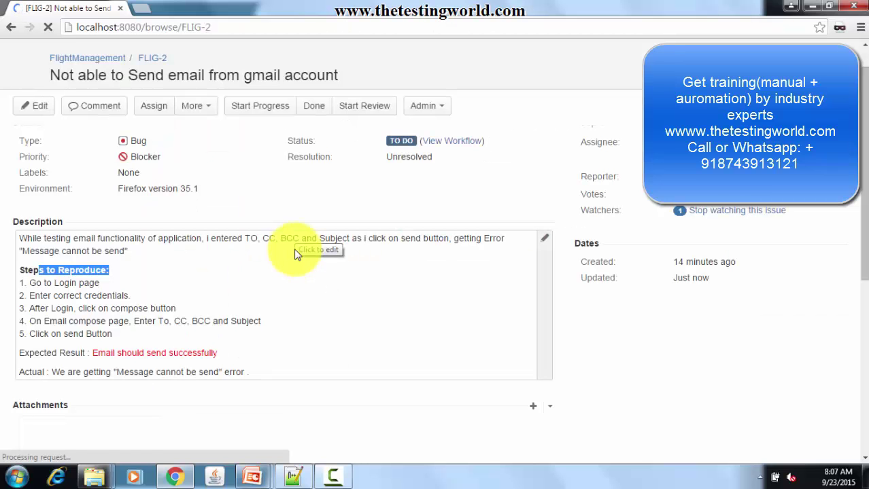
scroll(295, 252, "down", 1)
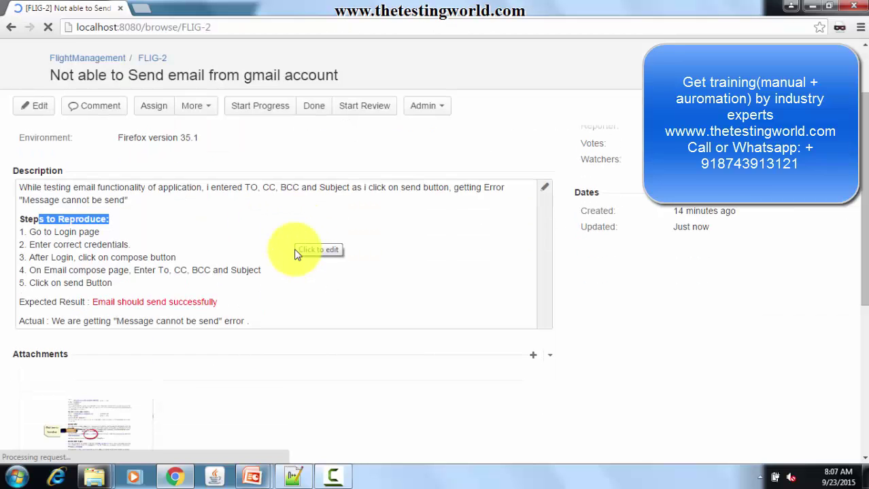
left_click(542, 188)
left_click(149, 199)
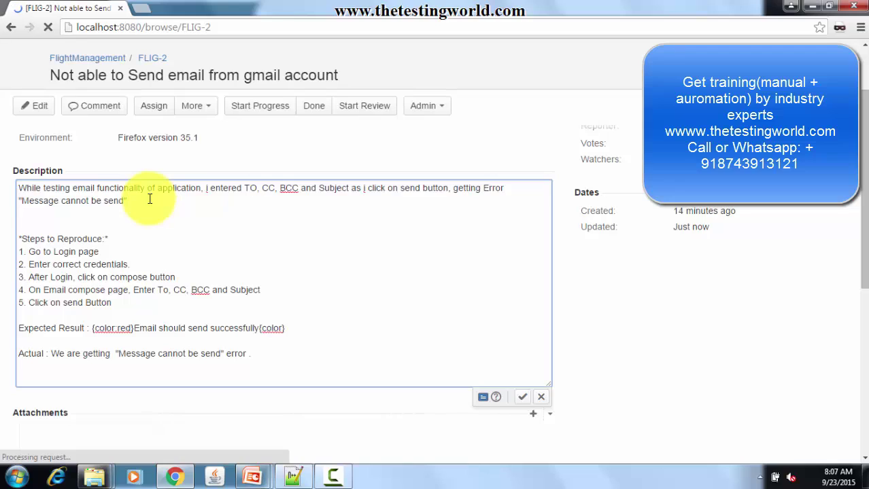
key("Return")
type("{}quote}")
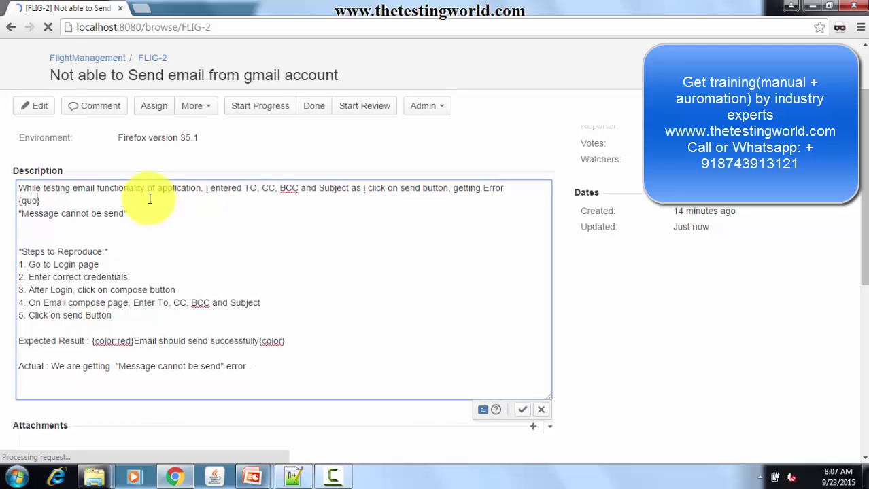
Paste a closing {quote} tag below the error message and save the description
key("shift+Left")
key("shift+Left")
key("shift+Left")
key("shift+Left")
key("shift+Left")
key("shift+Left")
key("shift+Left")
key("ctrl+c")
key("Down")
key("Down")
key("ctrl+v")
left_click(522, 409)
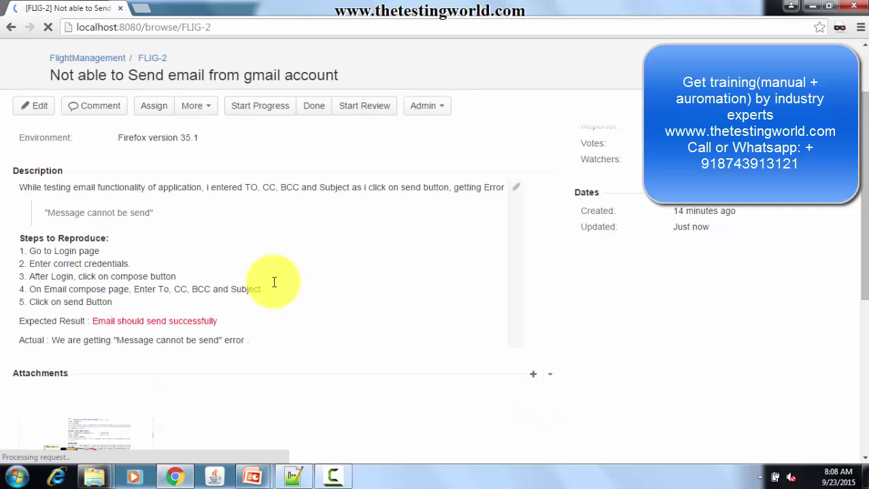
left_click_drag(179, 219, 58, 213)
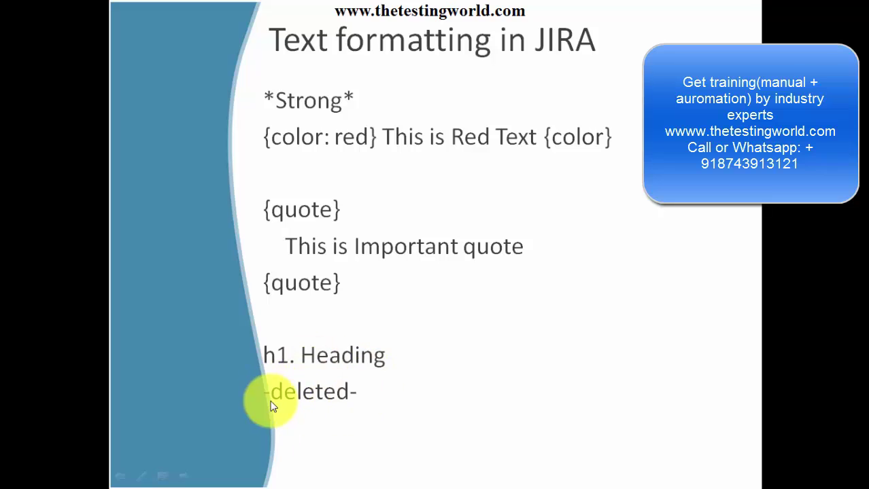
key("alt+Tab")
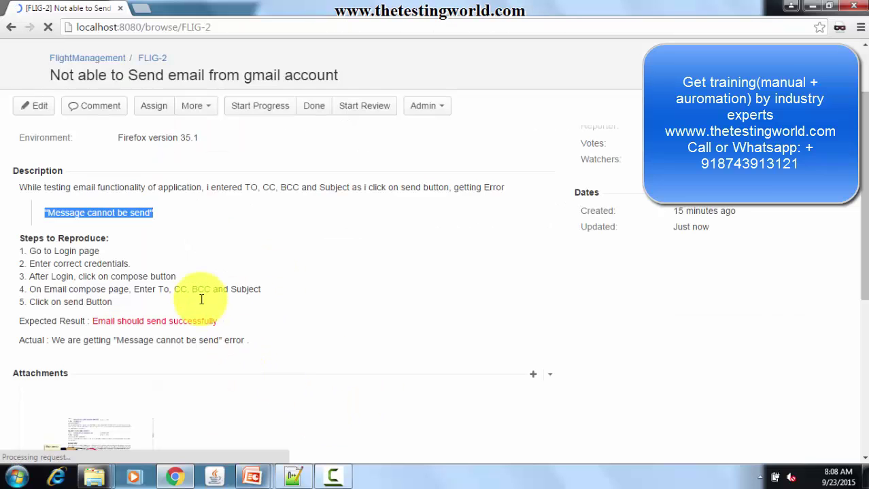
Add 'h1. Details' as the description's first line and save it as a heading
left_click(142, 252)
type("details")
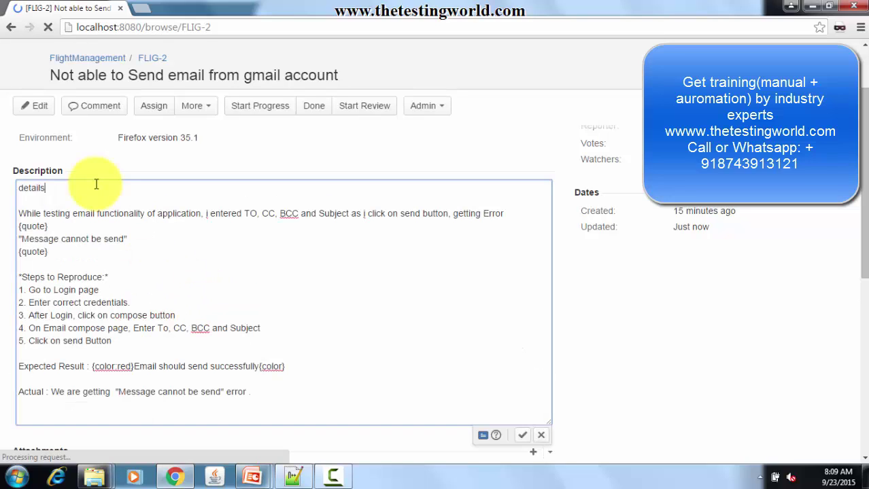
key("BackSpace")
type("D")
type("h1")
type(".")
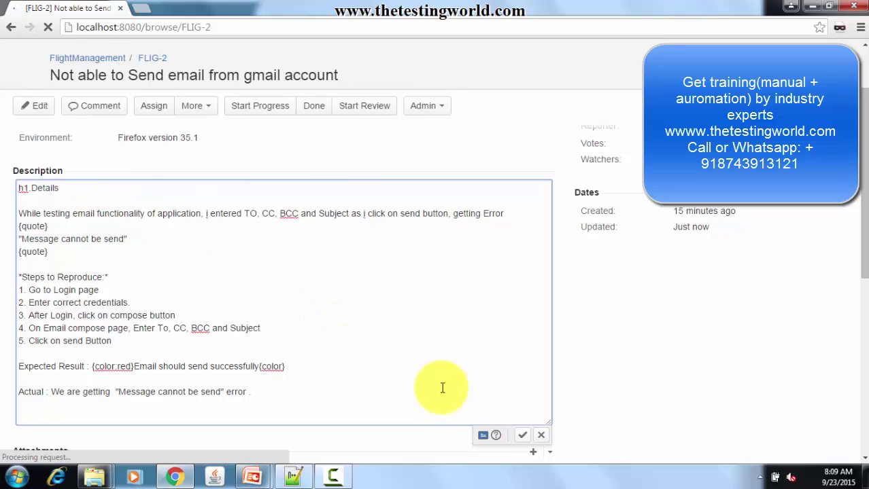
left_click(523, 436)
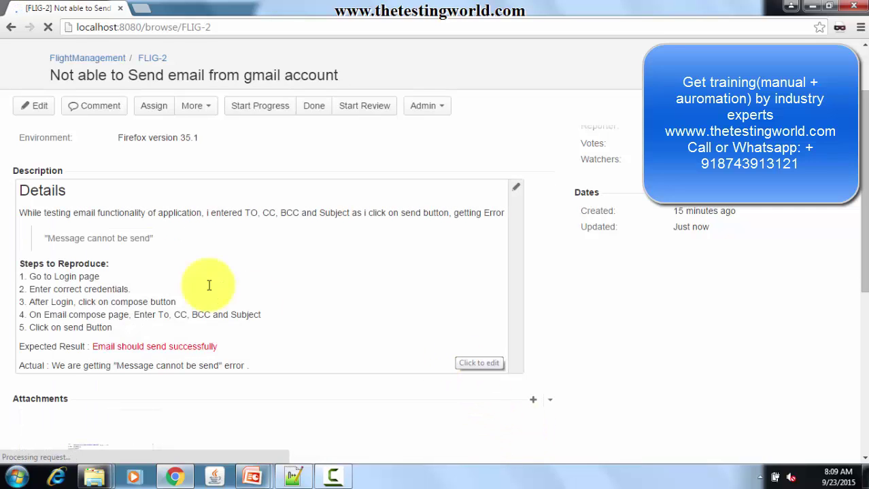
double_click(89, 191)
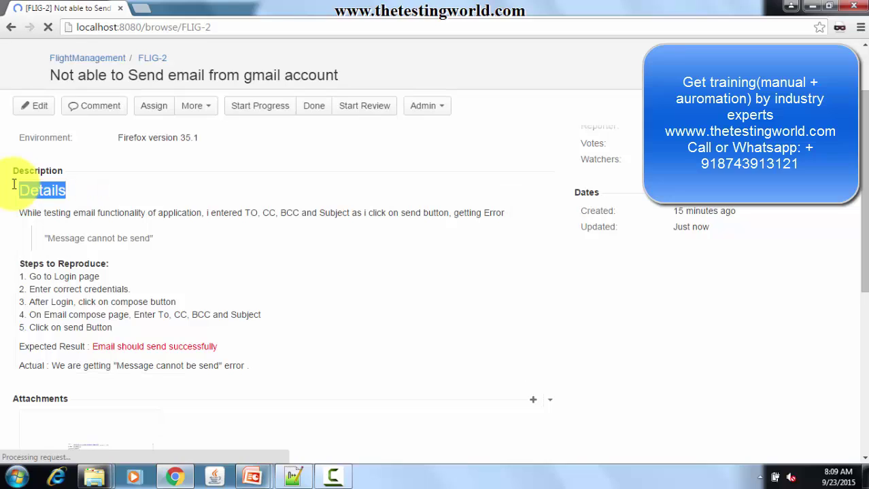
left_click(207, 229)
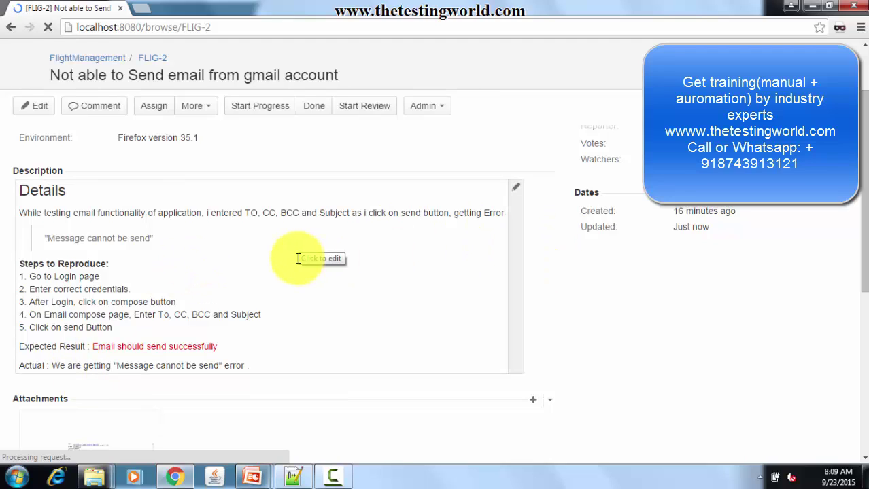
Mark BCC in step 4 as struck-through -BCC- markup and save the description
left_click_drag(210, 312, 189, 313)
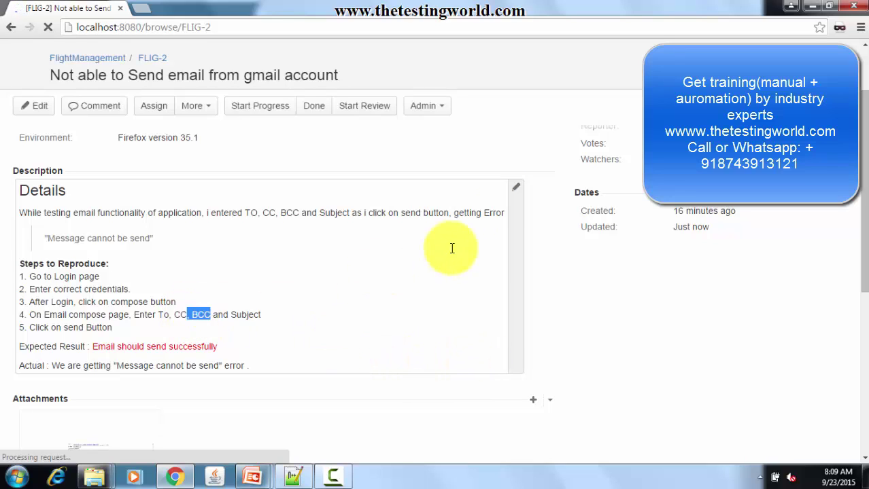
left_click(517, 194)
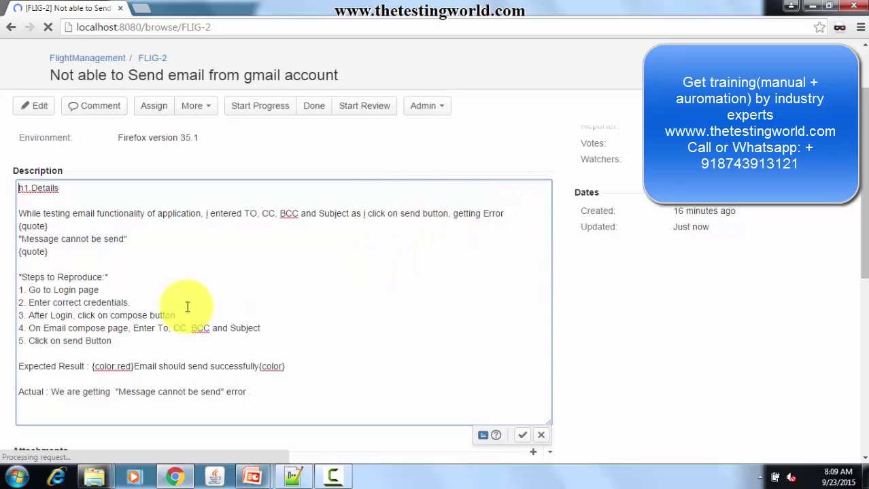
left_click(191, 328)
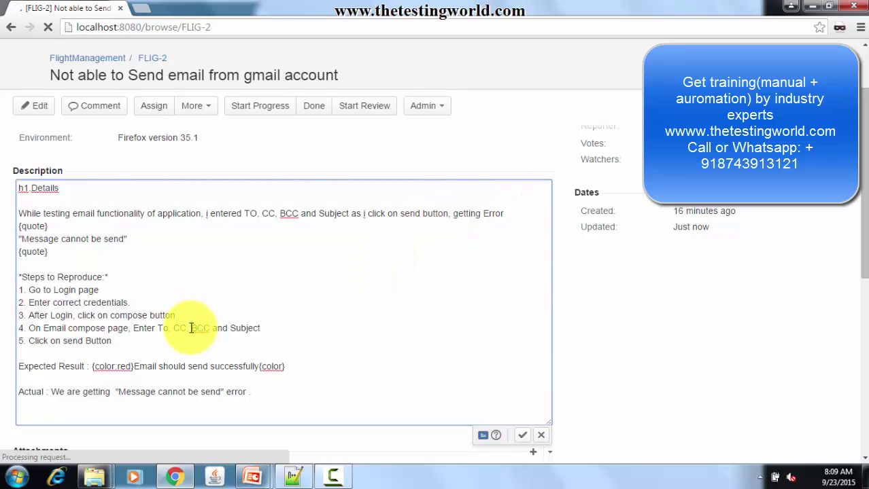
type("*")
key("Right")
key("Right")
key("Right")
type("-")
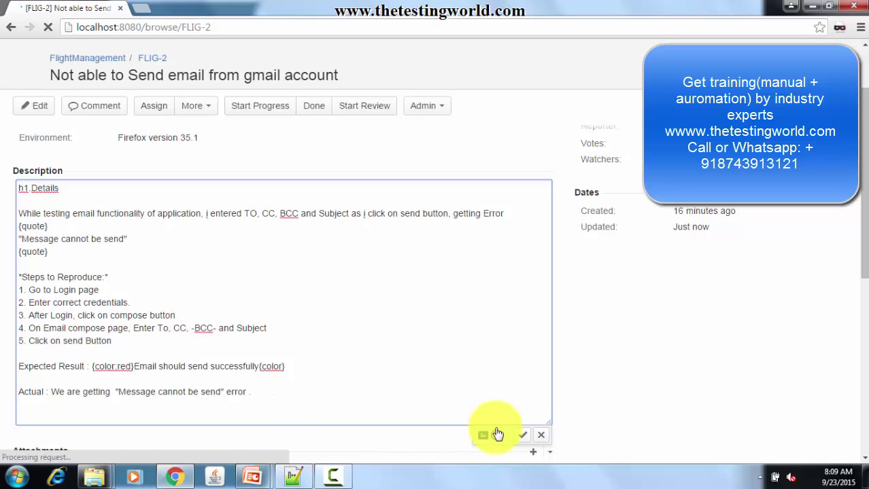
left_click(521, 436)
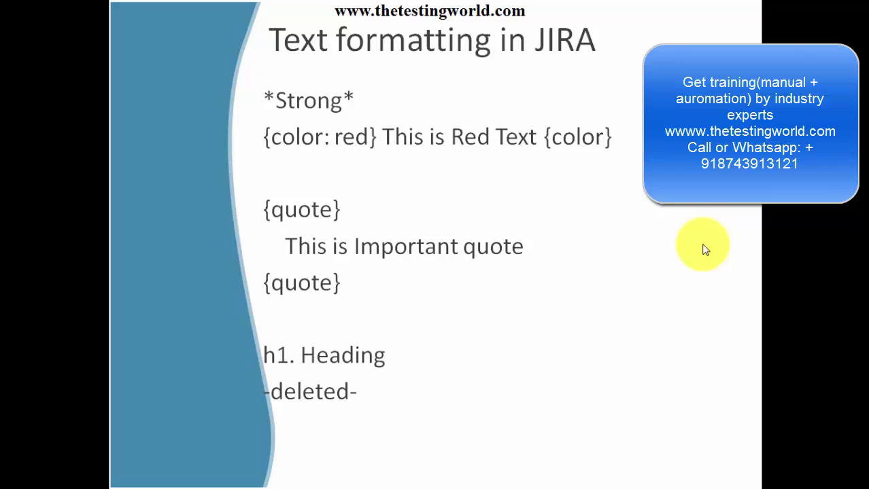
key("Right")
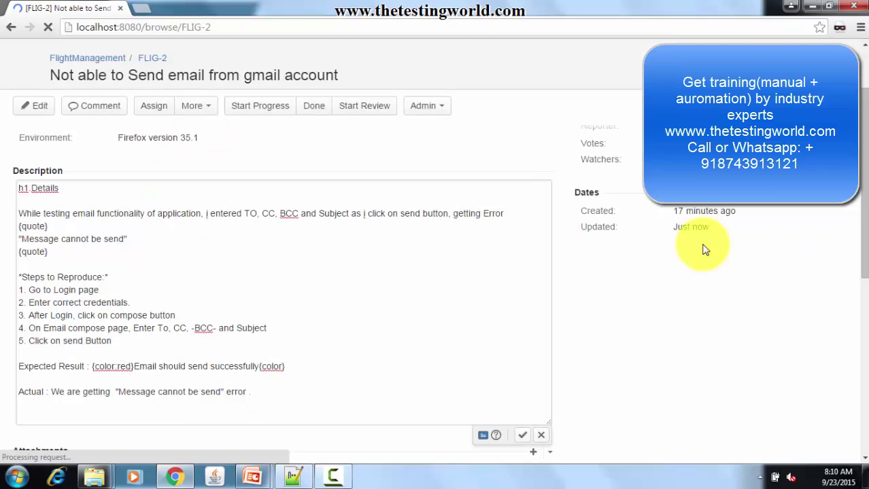
Delete the '1.'–'5.' numbering prefixes from the five Steps to Reproduce lines
left_click_drag(132, 341, 13, 294)
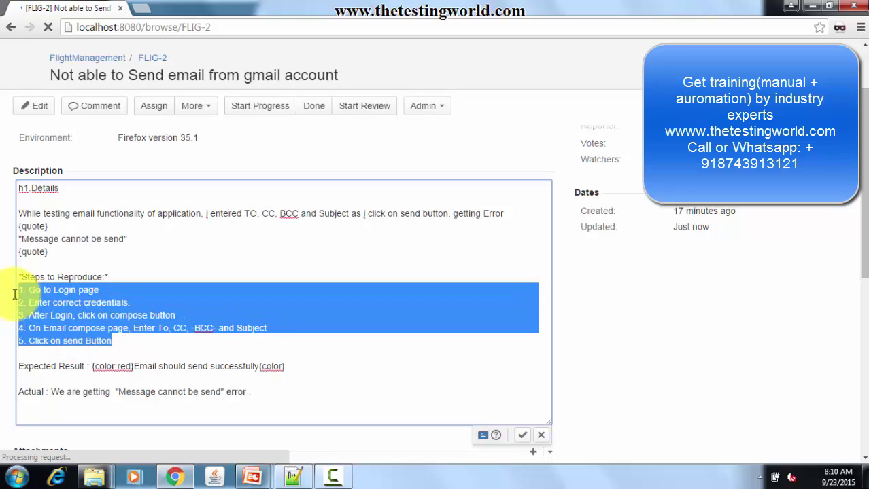
key("Right")
key("Left")
key("Left")
key("Left")
key("Left")
key("Left")
key("Left")
key("Left")
key("Left")
key("Left")
key("Left")
key("Left")
key("Left")
key("Left")
key("BackSpace")
key("BackSpace")
key("BackSpace")
key("Down")
key("Delete")
key("Delete")
key("Delete")
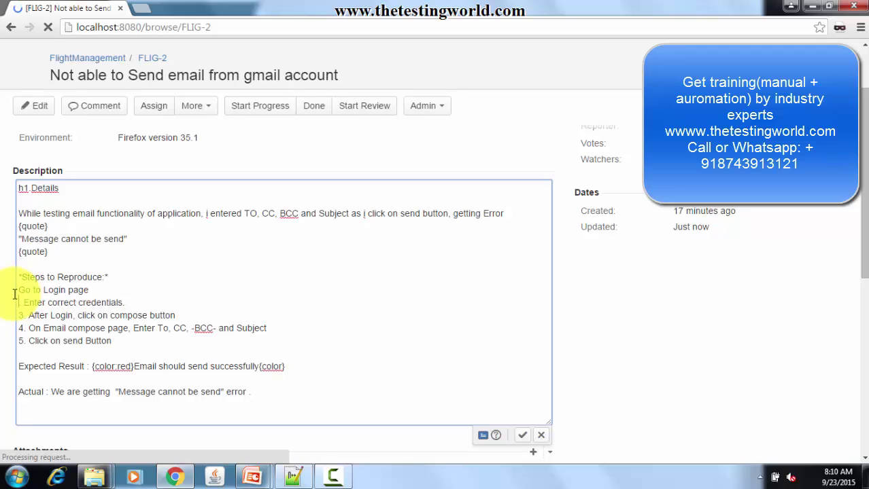
key("Down")
key("Delete")
key("Delete")
key("Delete")
key("Delete")
key("Down")
key("Delete")
key("Delete")
key("Delete")
key("Down")
key("Delete")
key("Delete")
key("Delete")
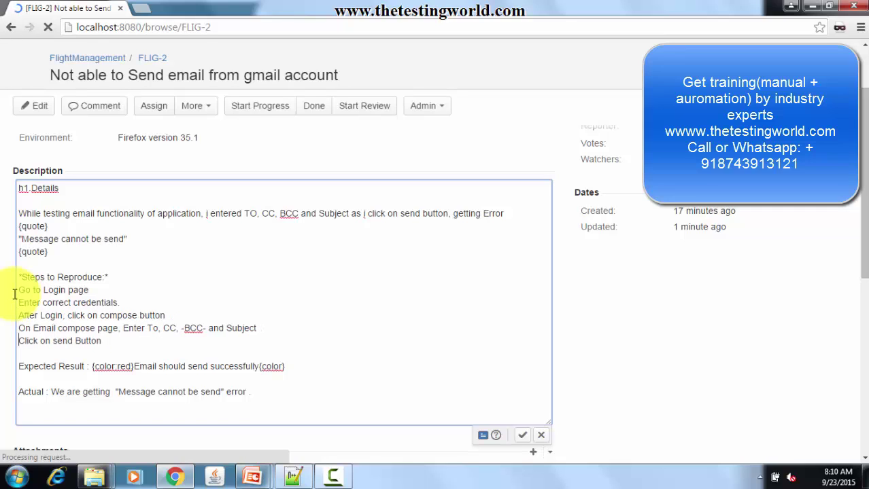
Prefix each of the five step lines with '*' bullet markup
left_click(14, 293)
key("shift+Down")
key("shift+Down")
key("shift+Down")
key("shift+Down")
key("shift+Down")
left_click(14, 294)
type("*")
key("Down")
key("Home")
type("*")
key("Down")
key("Home")
type("*")
key("Down")
key("Home")
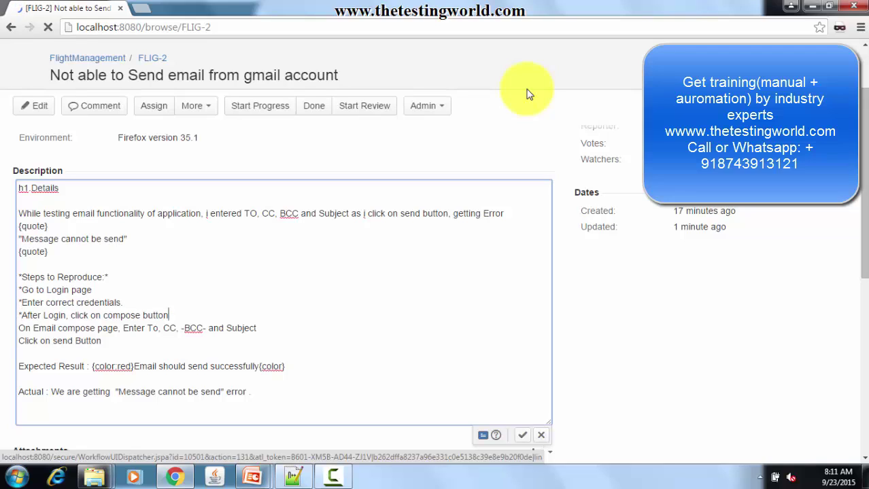
type("*")
key("Down")
key("Up")
key("End")
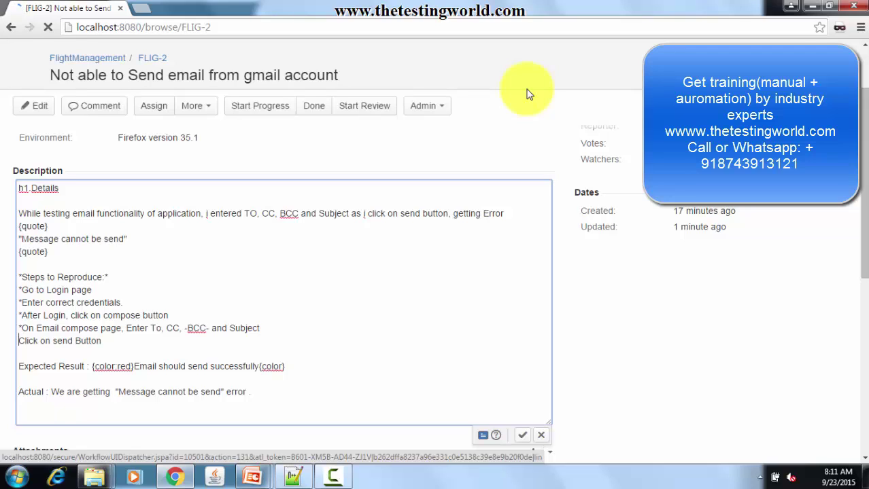
type("*")
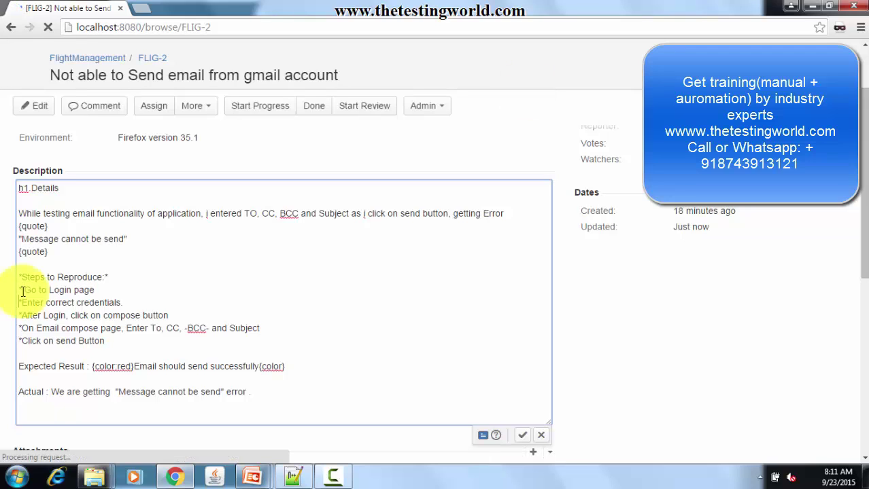
left_click(23, 290)
key("space")
key("Down")
key("Left")
key("space")
key("Down")
key("Left")
key("space")
key("Down")
key("Left")
key("space")
key("Down")
key("Left")
key("space")
Preview the bulleted steps, then change the first step's '*' marker to '#'
left_click(522, 435)
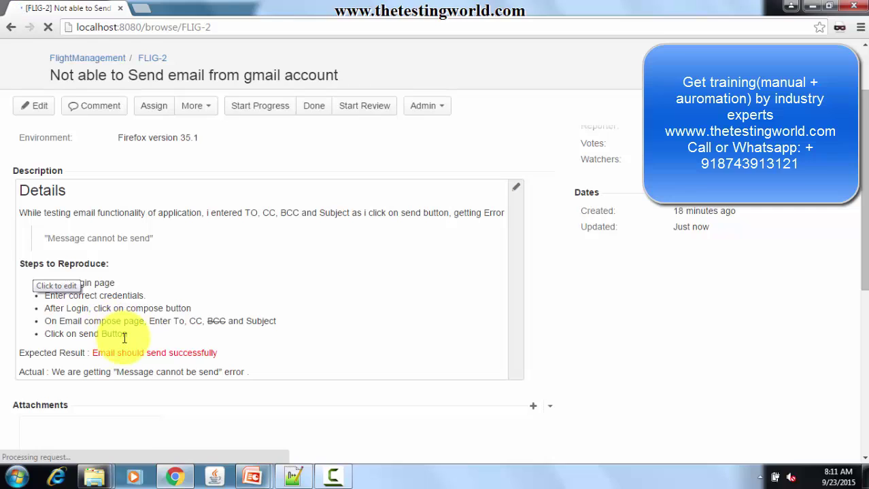
left_click(292, 285)
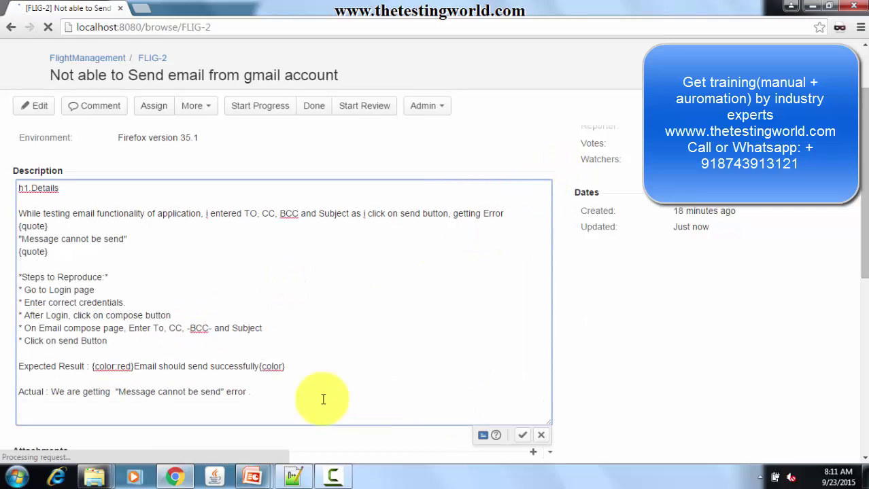
left_click(21, 290)
key("BackSpace")
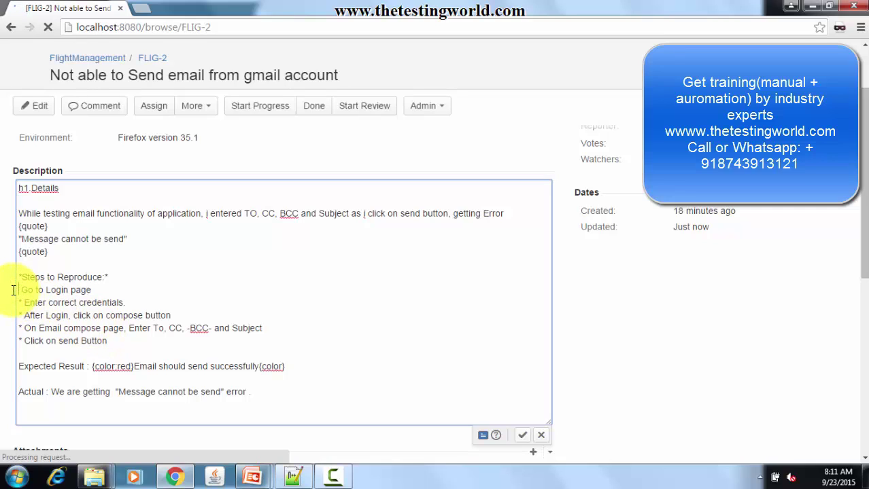
type("#")
Replace the remaining four '*' markers with '#' and save the numbered list
key("Down")
key("BackSpace")
type("#")
key("Down")
key("BackSpace")
type("#")
key("Down")
key("BackSpace")
type("#")
key("Down")
key("BackSpace")
type("#")
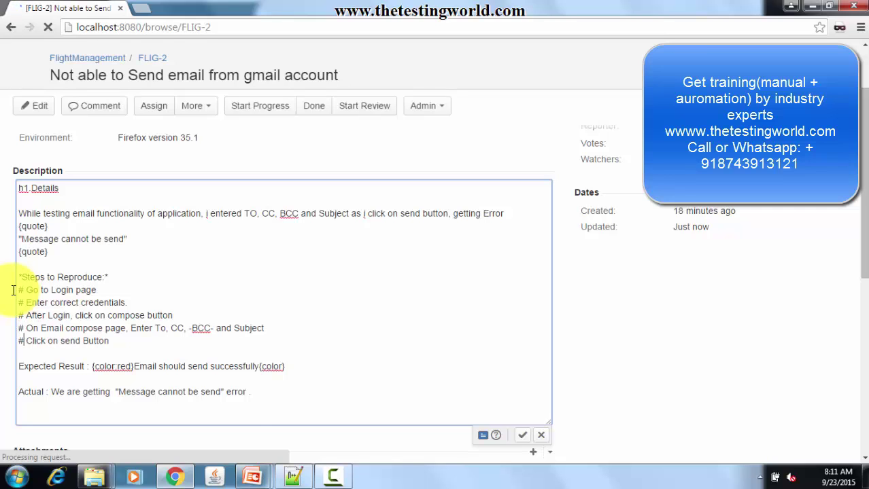
left_click(521, 435)
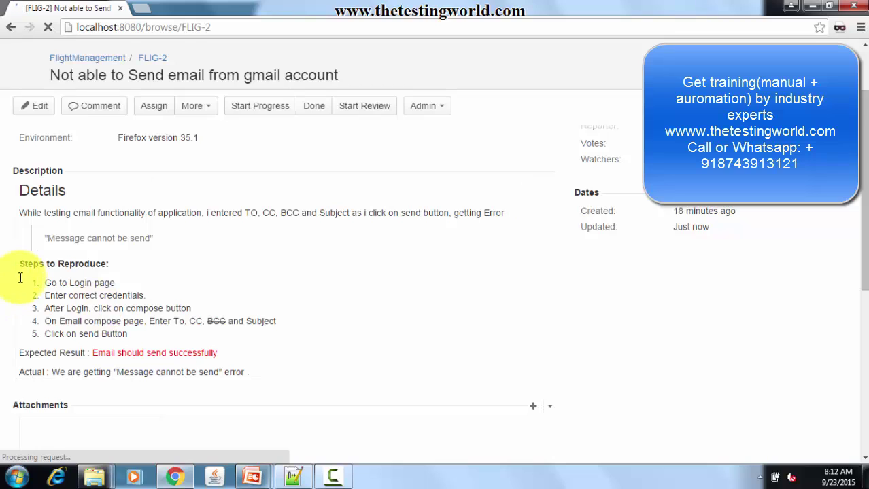
Add '#* or Click on RE Button' as a new line below step 3 and save
left_click(71, 309)
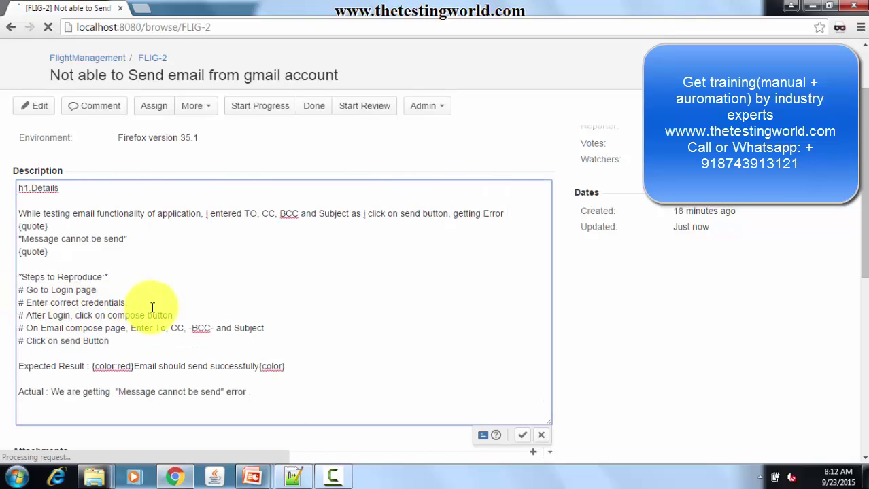
left_click(183, 312)
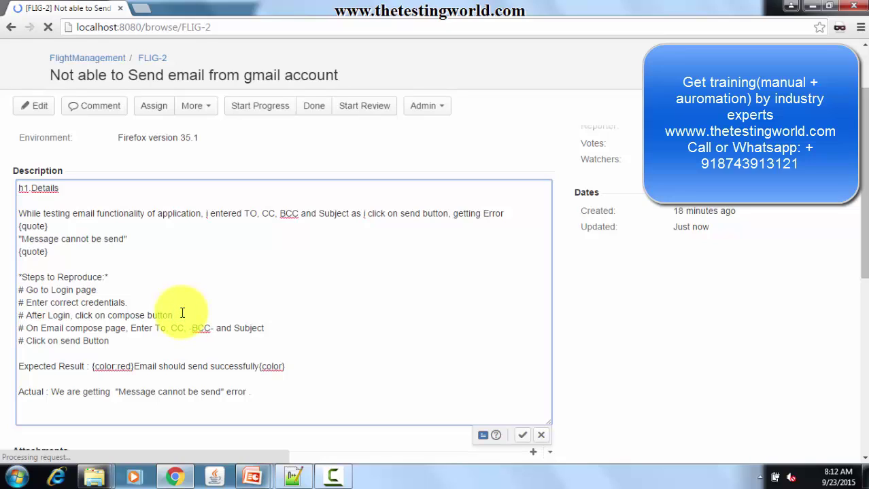
key("Return")
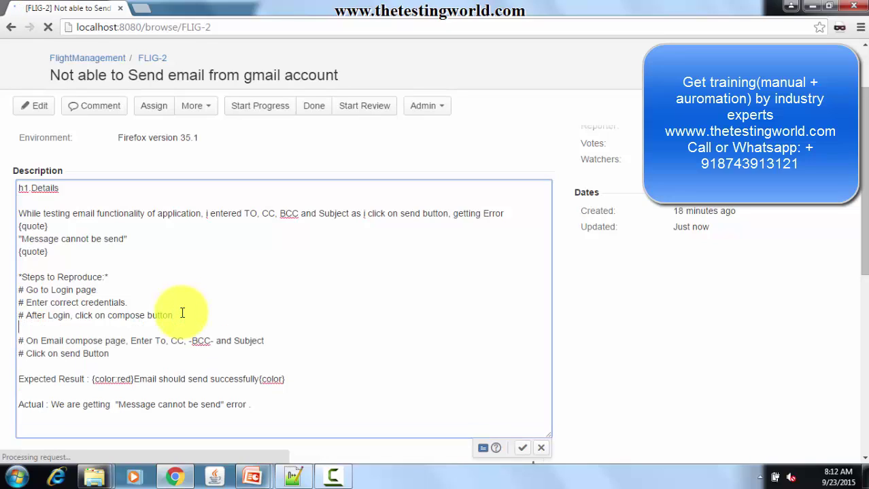
type("#* or Click on RE")
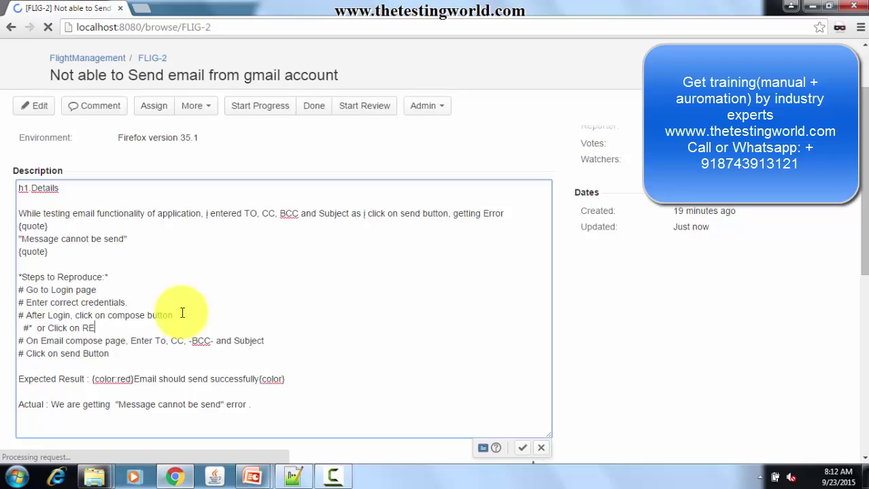
type(" Button")
left_click(23, 328)
double_click(26, 328)
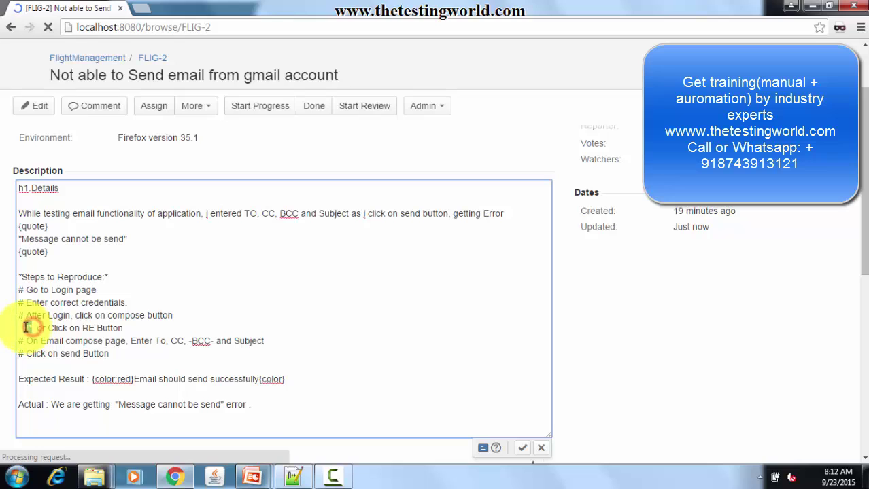
left_click(520, 450)
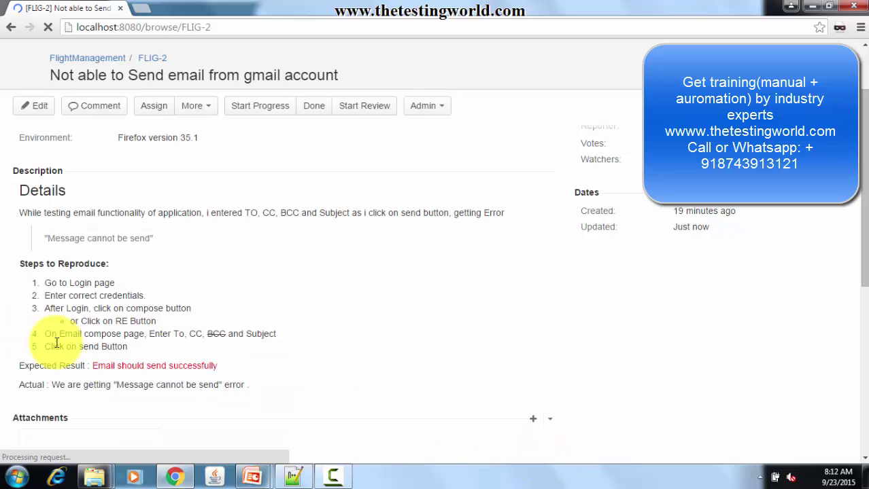
Insert a '----' line under *Steps to Reproduce:* and save the description
left_click_drag(27, 309, 157, 320)
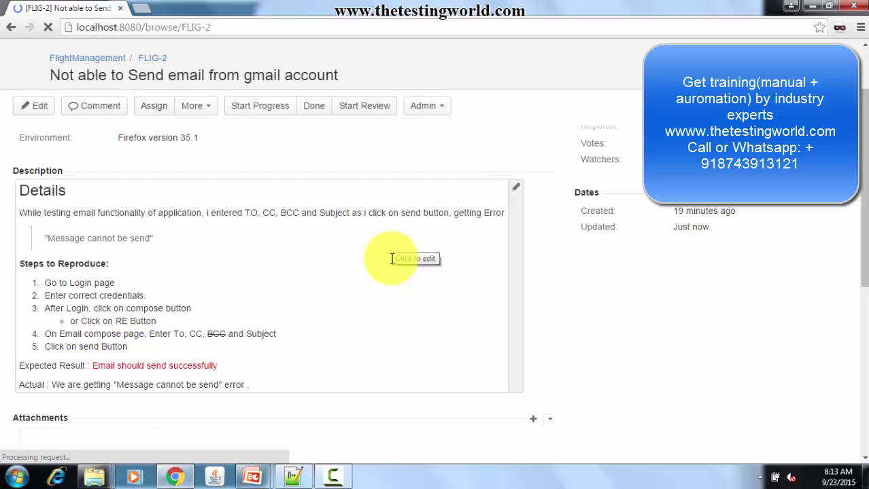
left_click(218, 266)
key("Down")
key("Down")
key("Down")
key("Down")
key("Down")
key("Down")
key("Down")
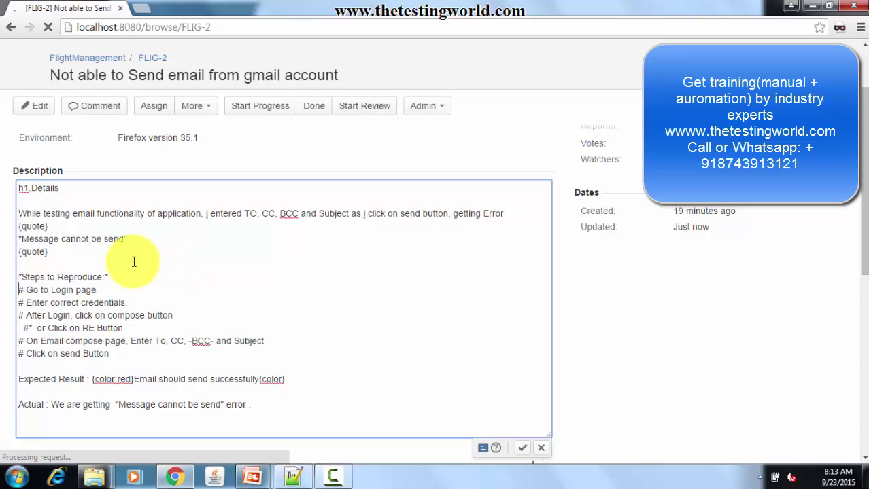
key("End")
key("Return")
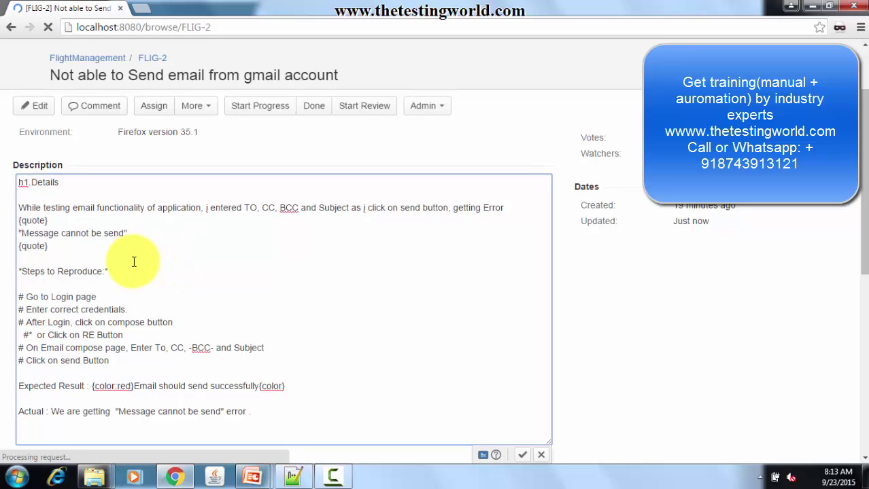
type("----")
left_click(524, 458)
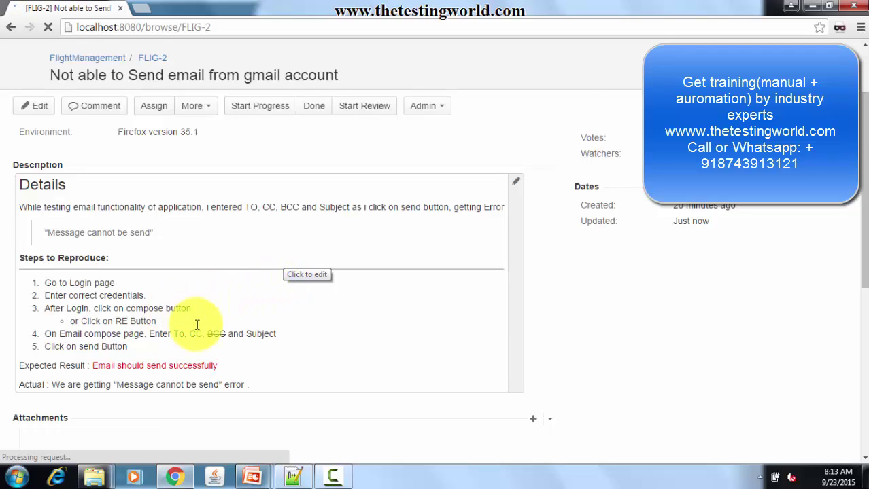
Reopen the FLIG-2 description and insert two blank lines above Steps to Reproduce
left_click(145, 360)
key("Down")
key("Down")
key("Down")
key("Down")
key("Down")
key("Down")
key("Down")
key("Down")
key("Down")
key("Down")
key("Down")
key("Down")
key("Down")
key("Down")
key("Down")
key("Down")
key("Down")
key("Down")
key("Down")
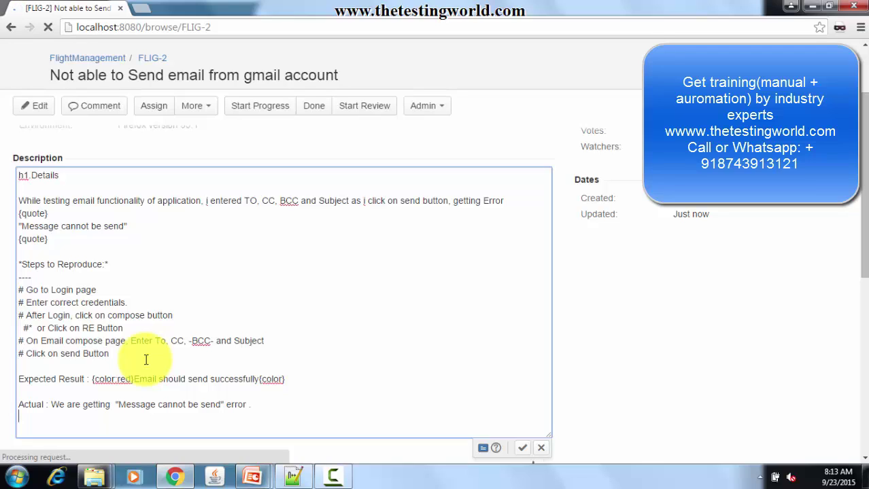
key("Up")
key("Up")
key("Up")
key("Up")
key("Up")
key("Up")
key("Up")
key("Up")
key("Up")
key("Up")
key("Up")
key("Up")
key("Up")
key("Up")
key("Return")
key("Return")
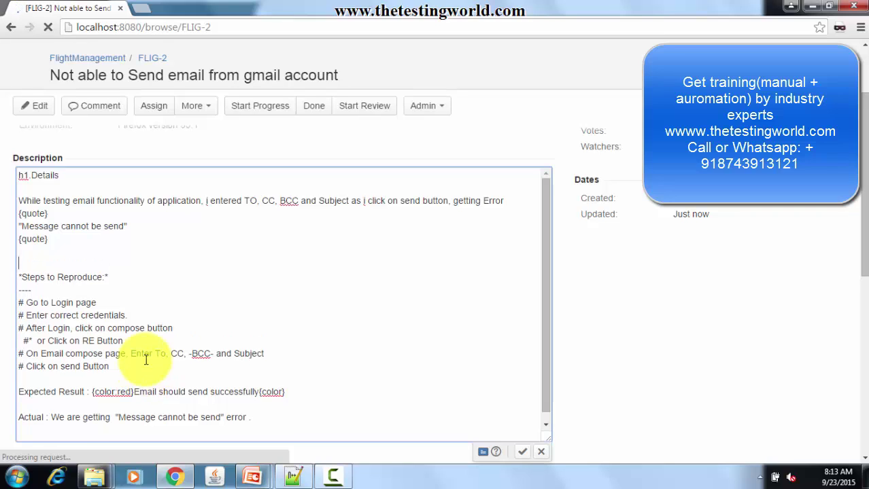
key("Up")
key("Return")
key("Up")
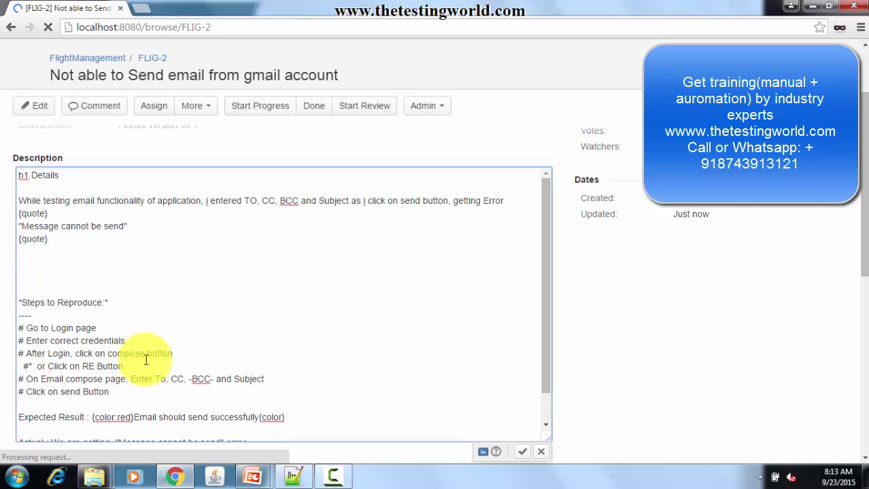
Type wiki table markup: a Username/Password header row plus two sample credential rows
type("|| Name")
key("BackSpace")
key("BackSpace")
key("BackSpace")
key("BackSpace")
key("BackSpace")
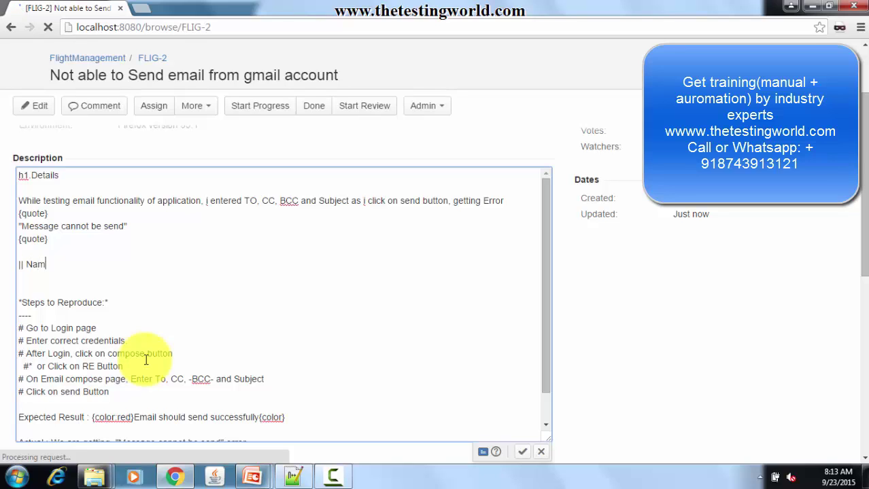
type("Username | |  Password ||")
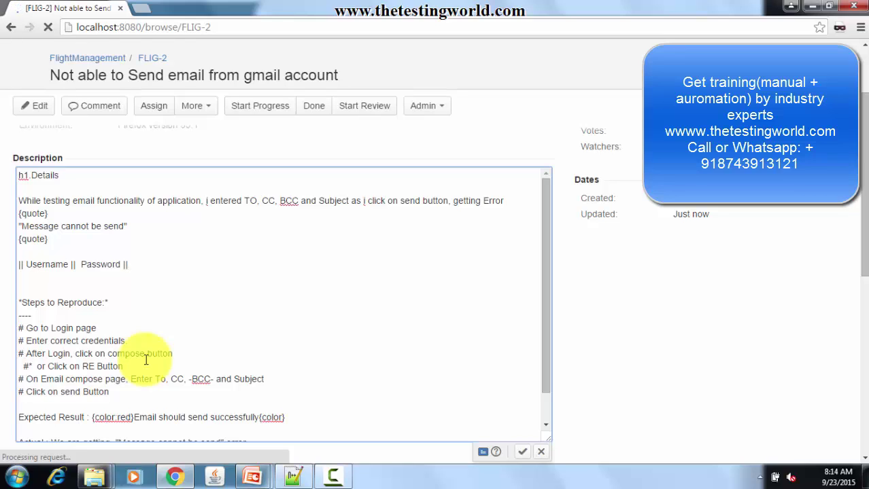
key("Return")
type("|")
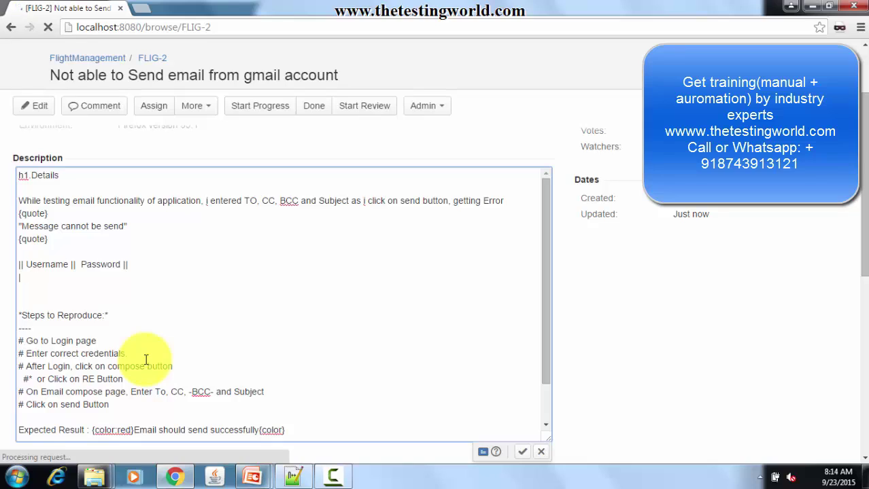
type(" uname1 | pass1 ")
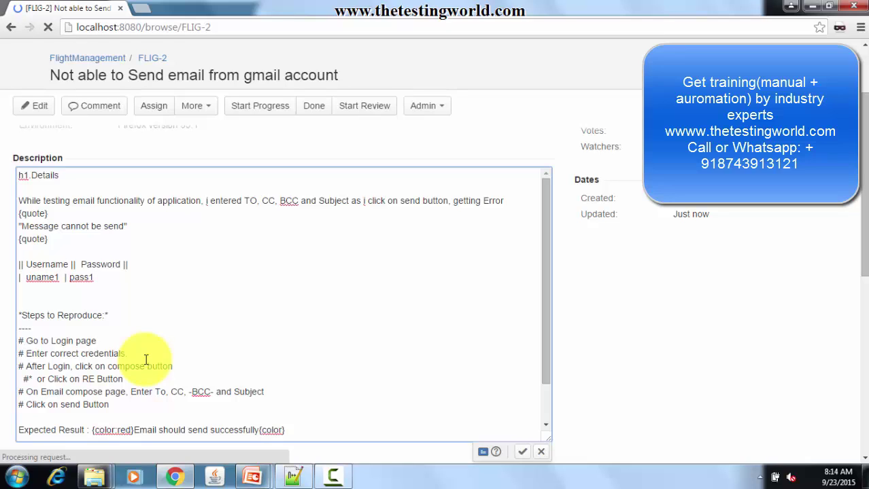
type("|")
key("Return")
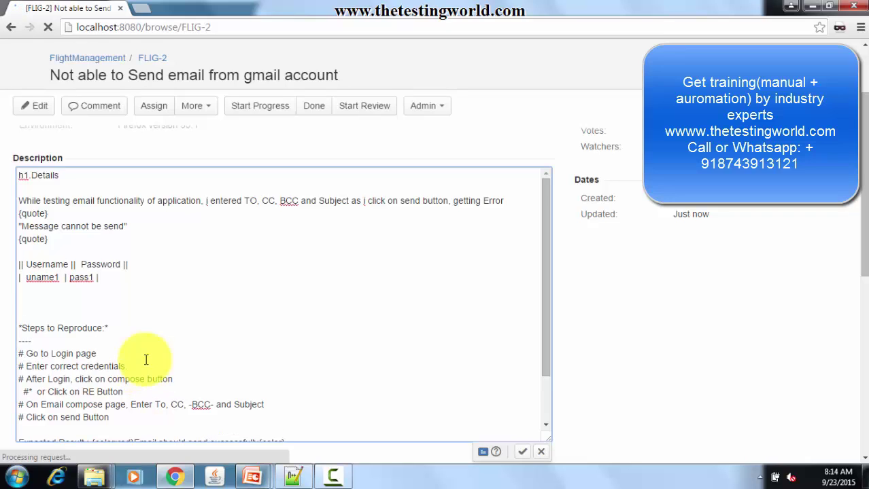
type("| uname2 | pass2 |")
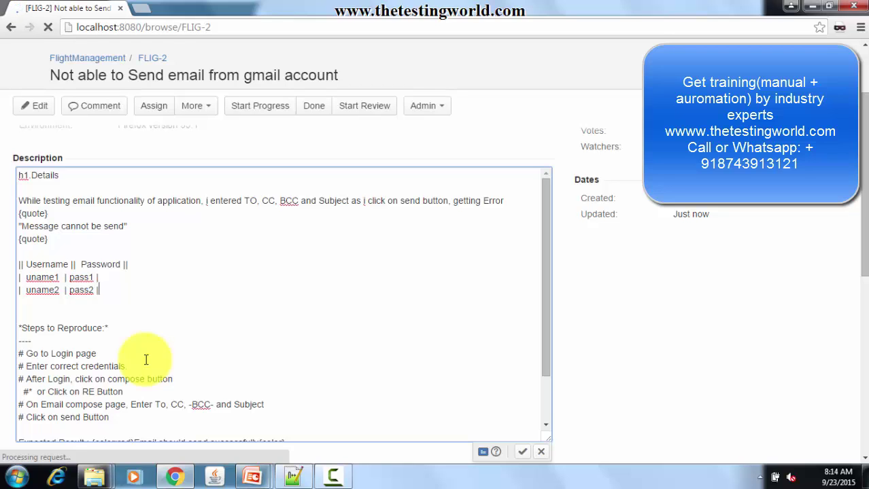
Save the description and scroll back to view the rendered Username/Password table
left_click_drag(863, 203, 864, 275)
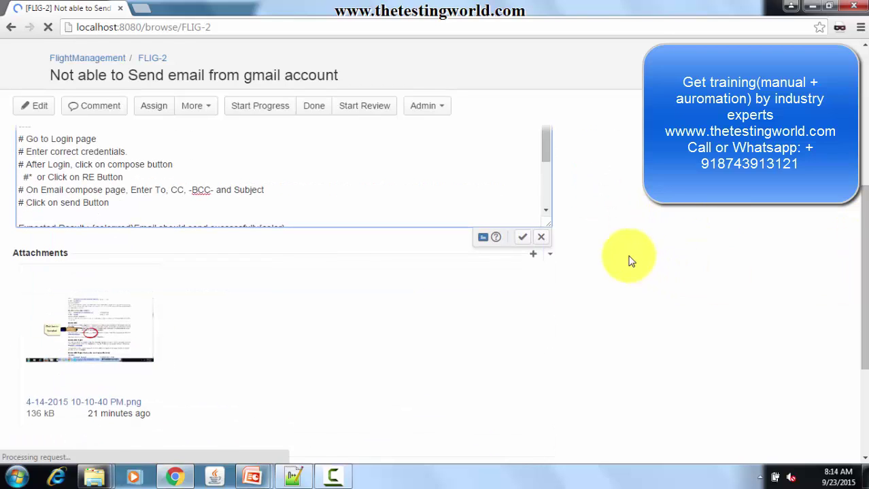
left_click(522, 238)
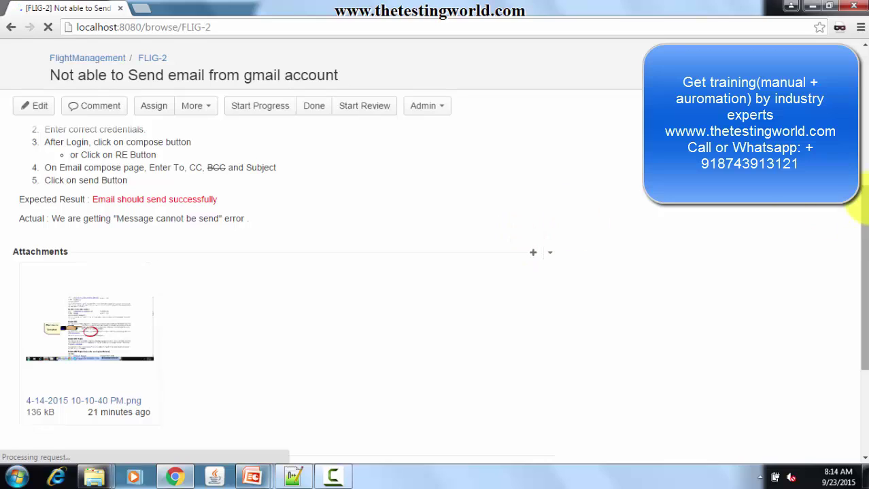
left_click_drag(864, 214, 865, 146)
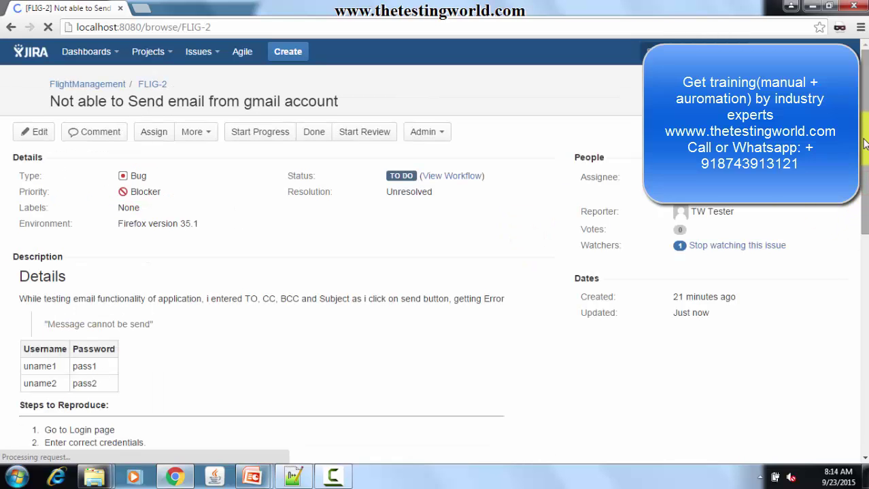
scroll(252, 242, "down", 1)
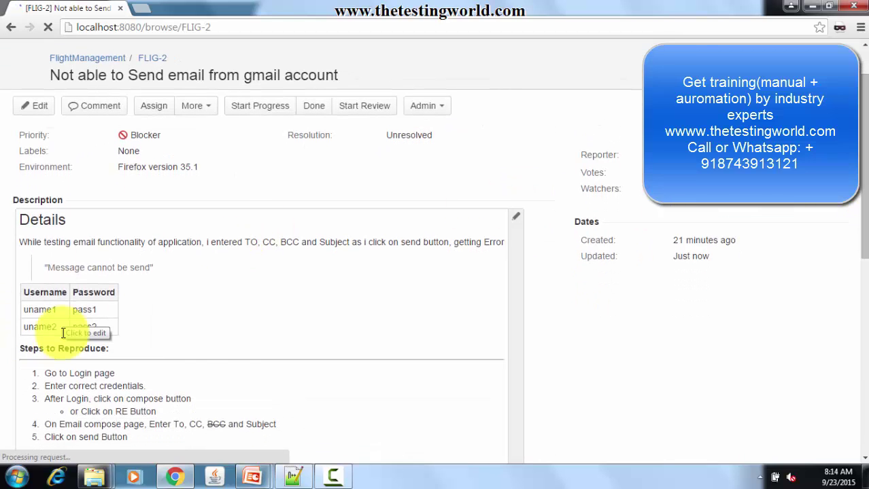